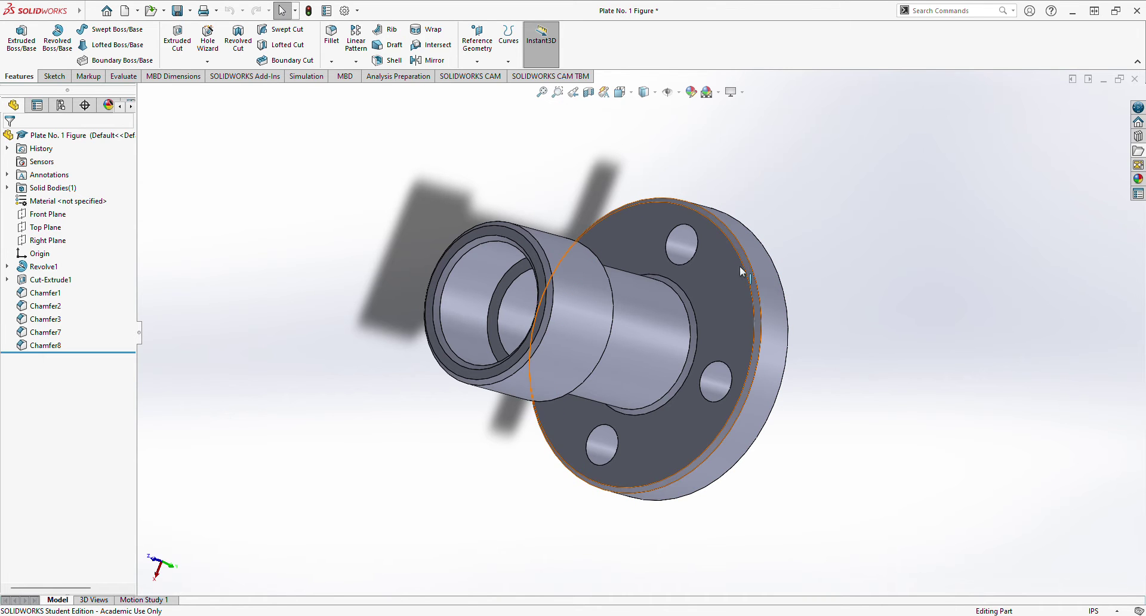
{"action": "middle_click_drag", "start_coordinate": [393, 241], "coordinate": [407, 260]}
{"action": "scroll", "coordinate": [407, 260], "scroll_direction": "down", "scroll_amount": 2}
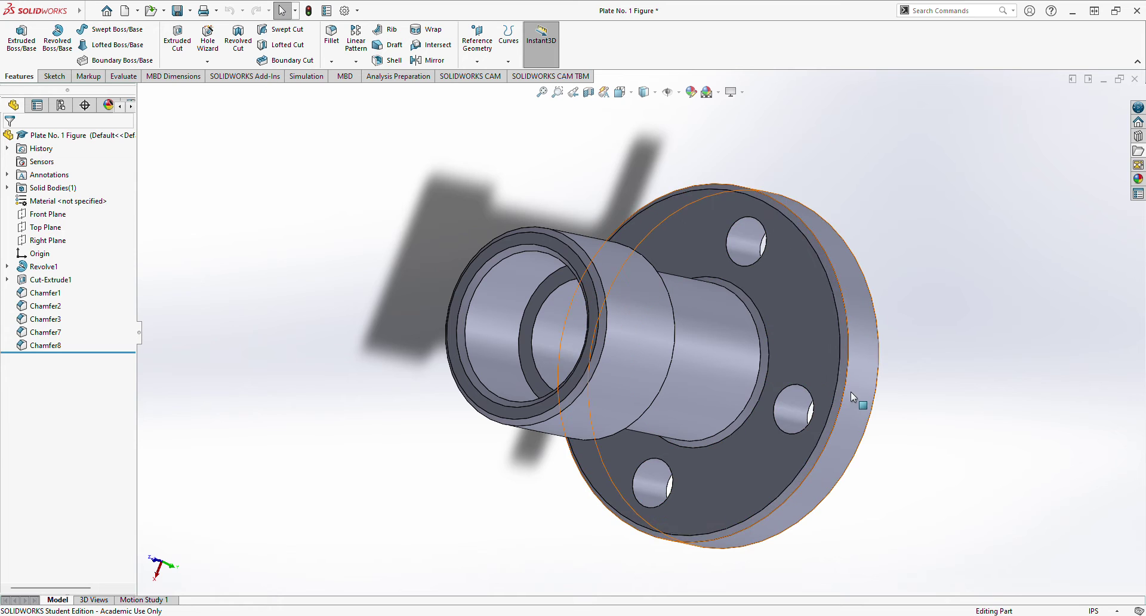
{"action": "middle_click_drag", "start_coordinate": [850, 369], "coordinate": [803, 364], "text": "ctrl"}
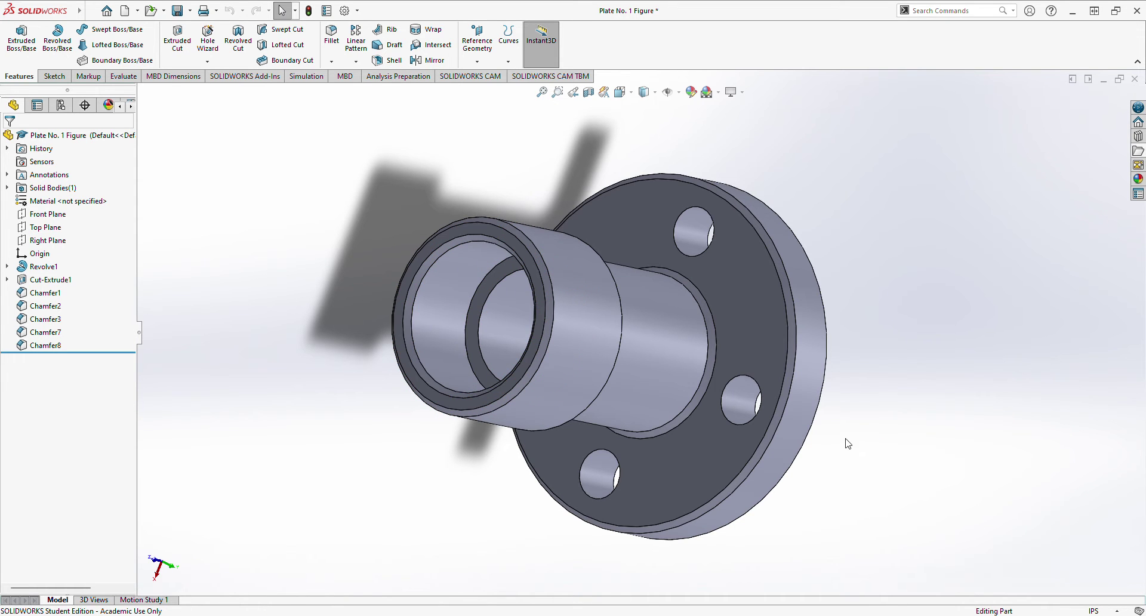
{"action": "middle_click_drag", "start_coordinate": [911, 391], "coordinate": [660, 312]}
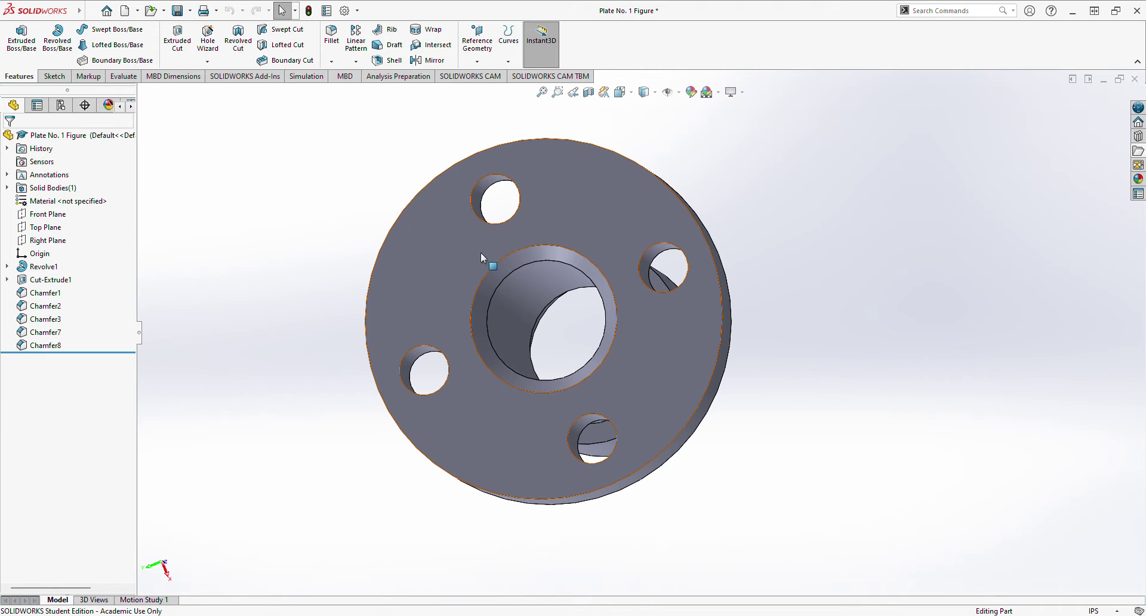
{"action": "middle_click_drag", "start_coordinate": [297, 190], "coordinate": [525, 307]}
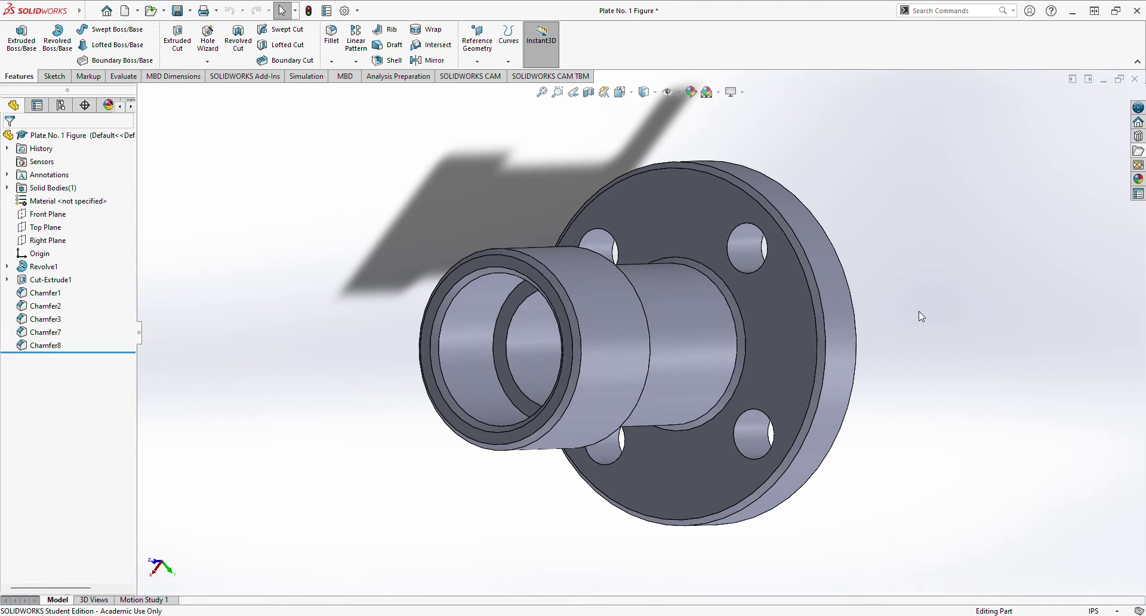
{"action": "scroll", "coordinate": [888, 340], "scroll_direction": "up", "scroll_amount": 2}
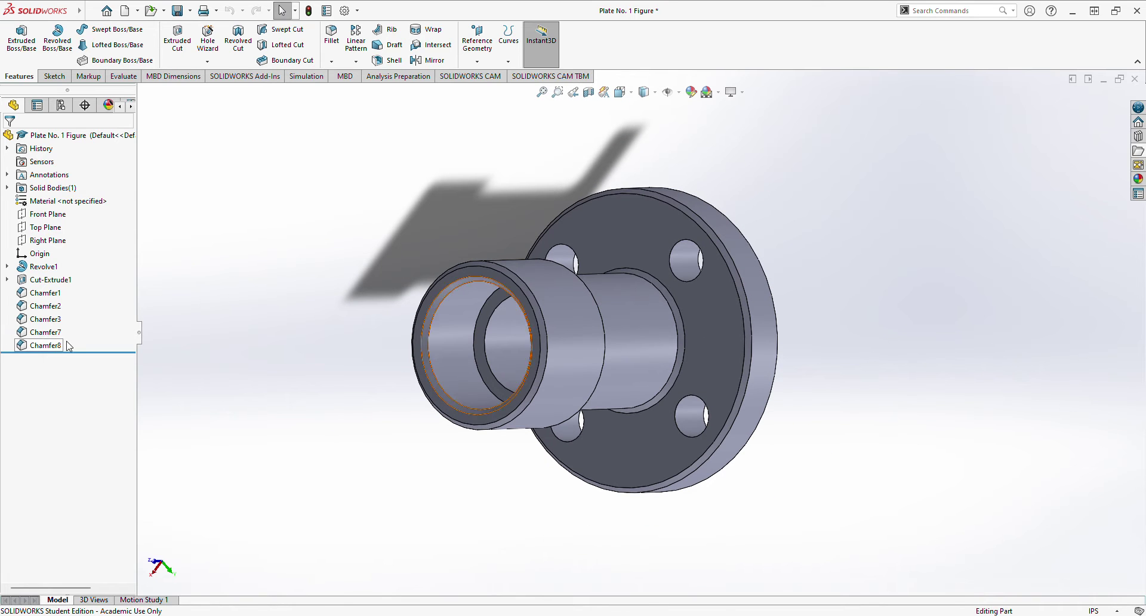
Step: Delete the chamfers on the flange's front rim, the tube-to-flange junction, and the outer and inner edges of the tube's open end
{"action": "left_click", "coordinate": [42, 308]}
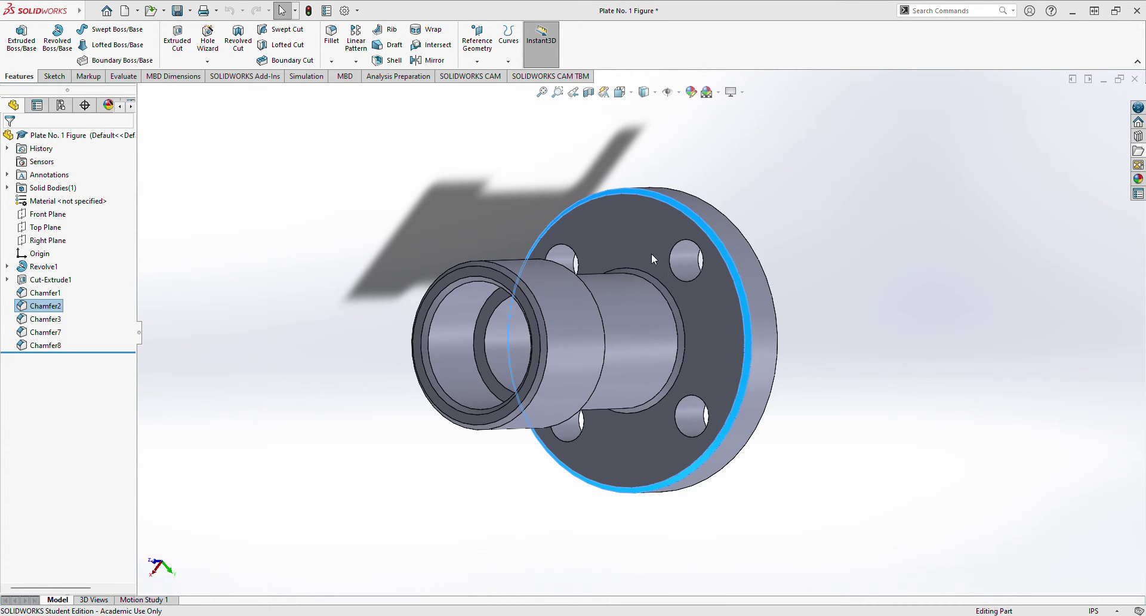
{"action": "key", "text": "Delete"}
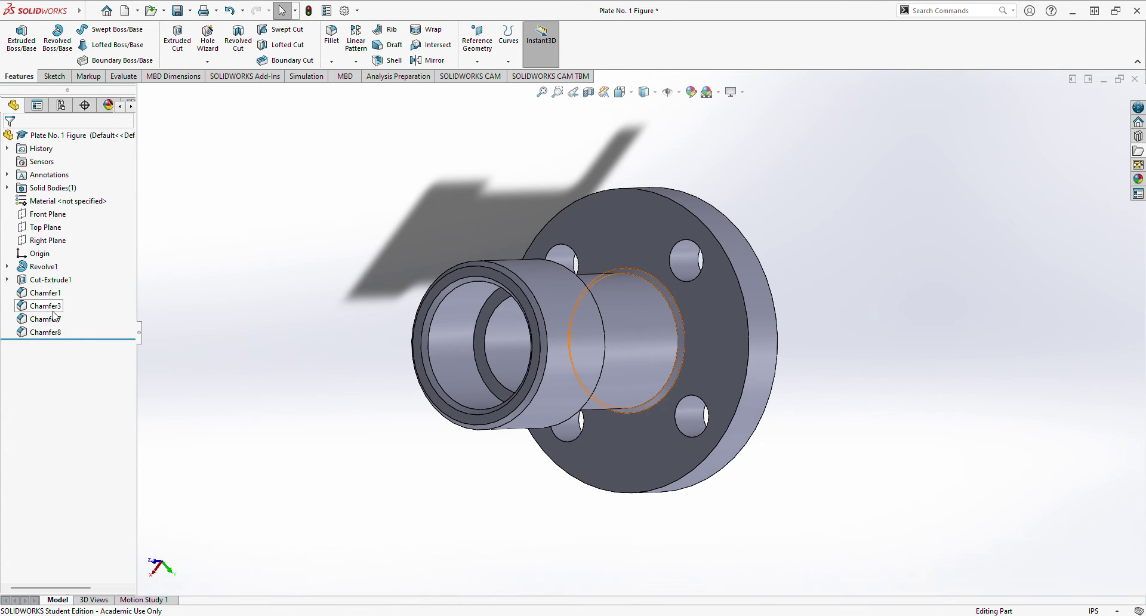
{"action": "left_click", "coordinate": [46, 307]}
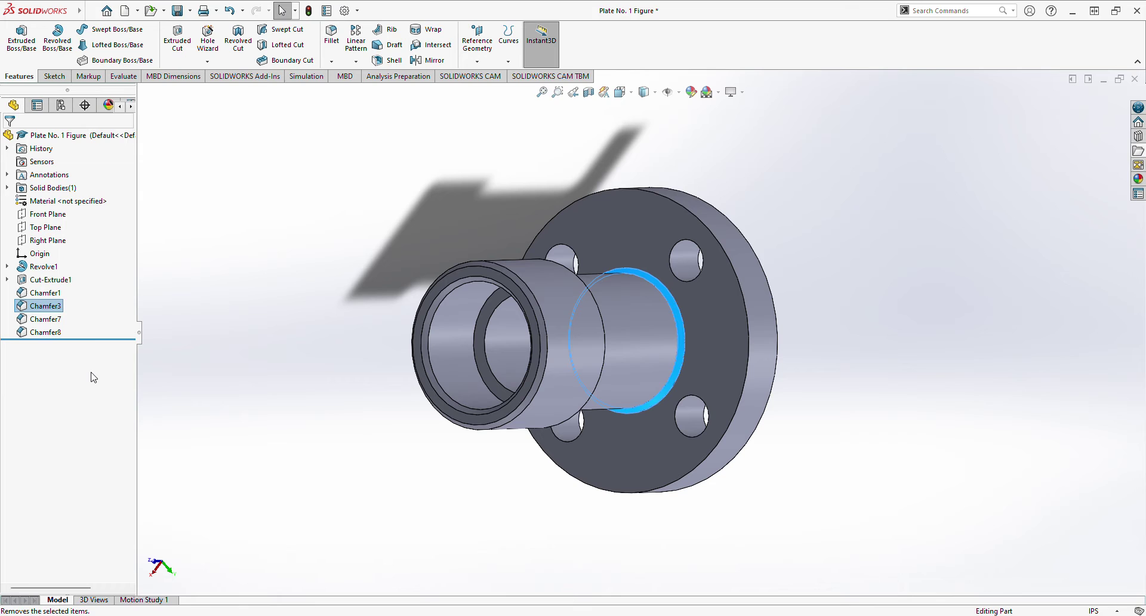
{"action": "key", "text": "Delete"}
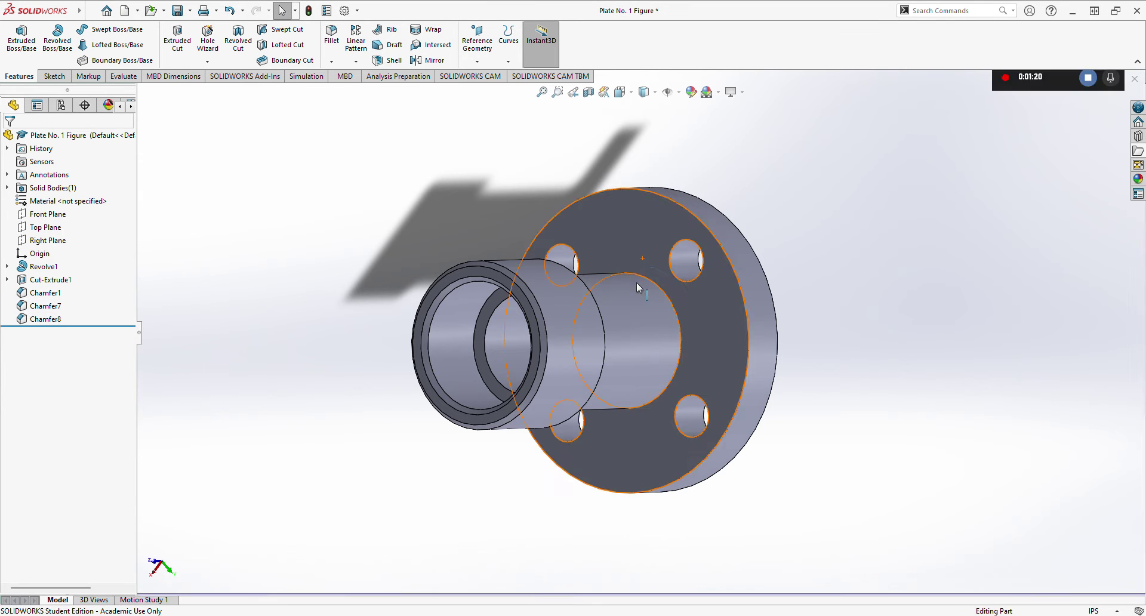
{"action": "left_click", "coordinate": [46, 307]}
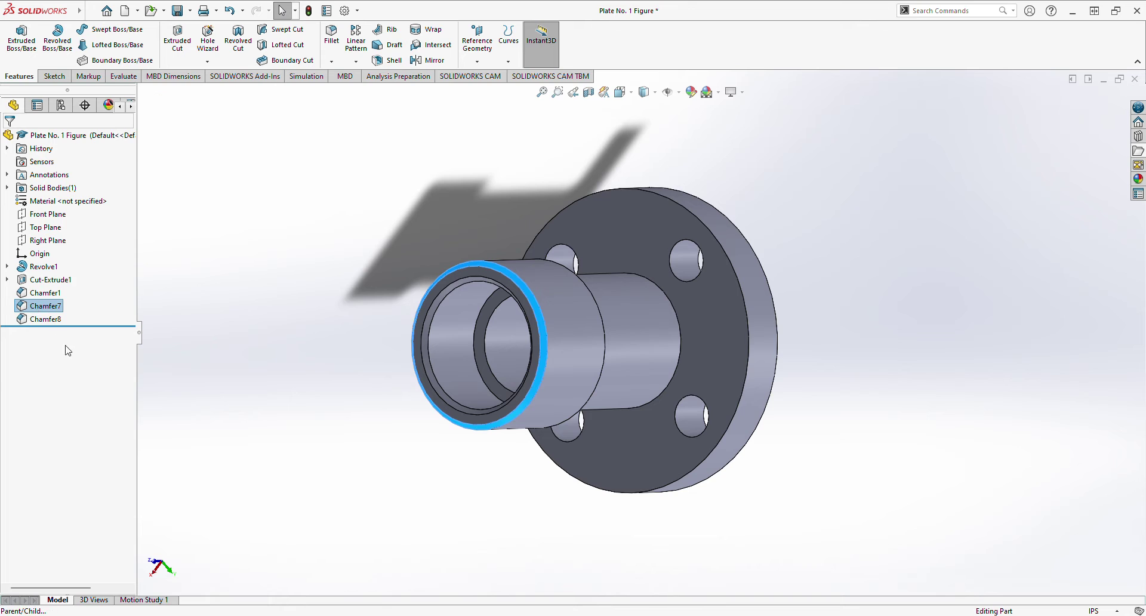
{"action": "key", "text": "Delete"}
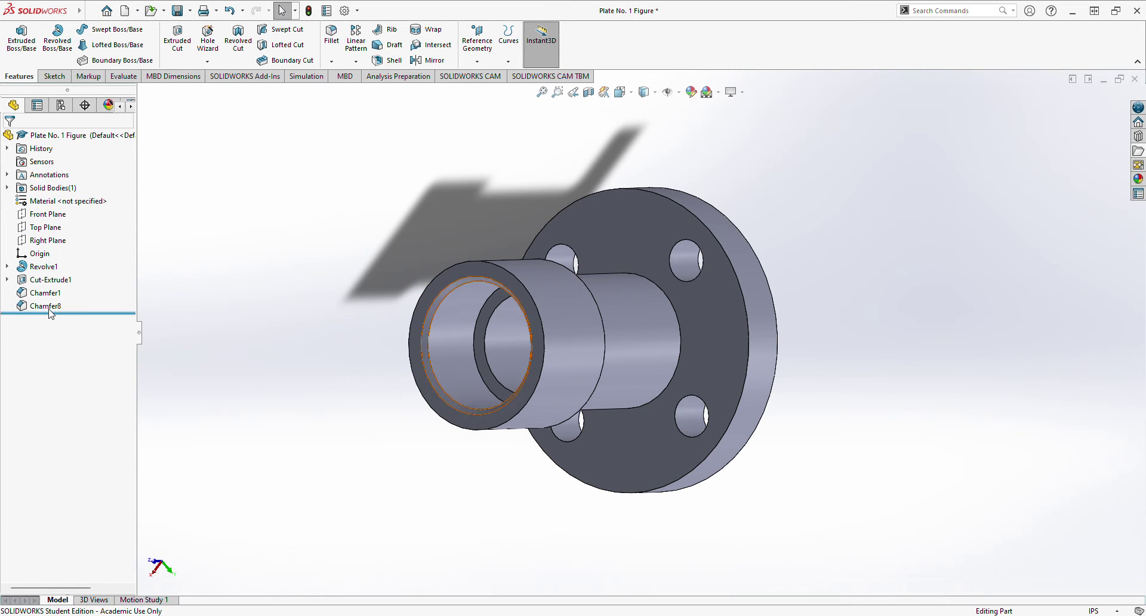
{"action": "left_click", "coordinate": [46, 307]}
{"action": "key", "text": "Delete"}
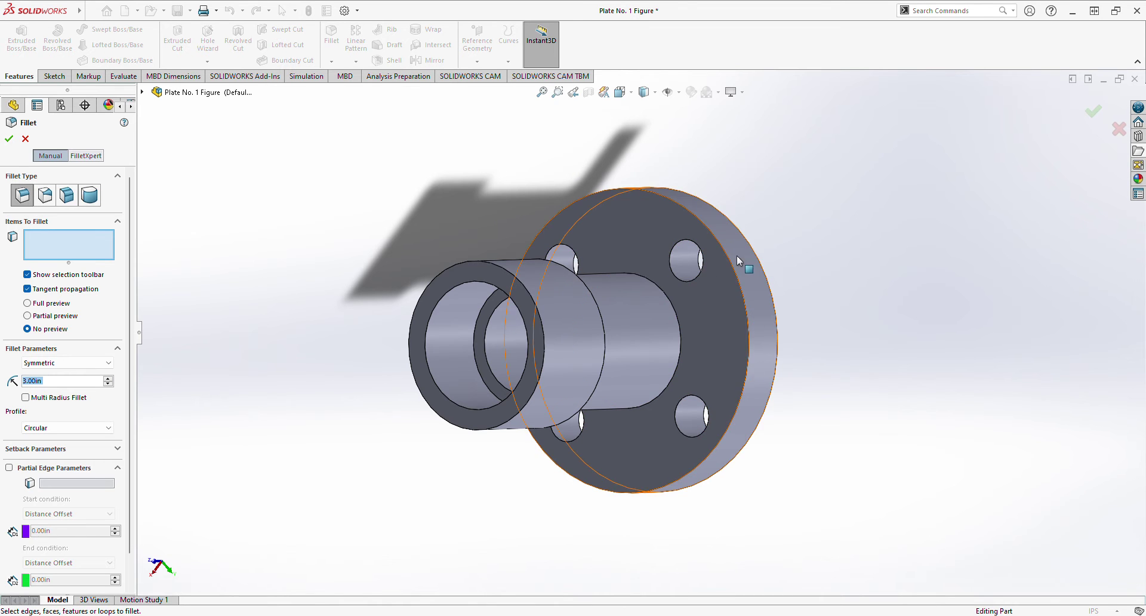
Step: Fillet the outer edge of the flange's tube-side face with a 1 in radius
{"action": "left_click", "coordinate": [709, 237]}
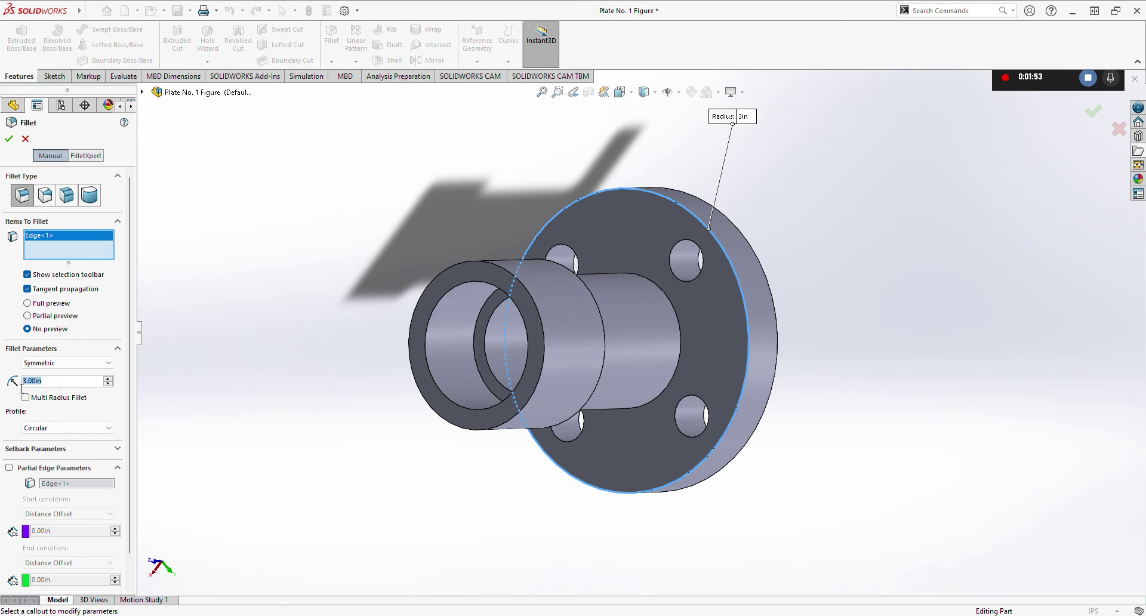
{"action": "type", "text": "1"}
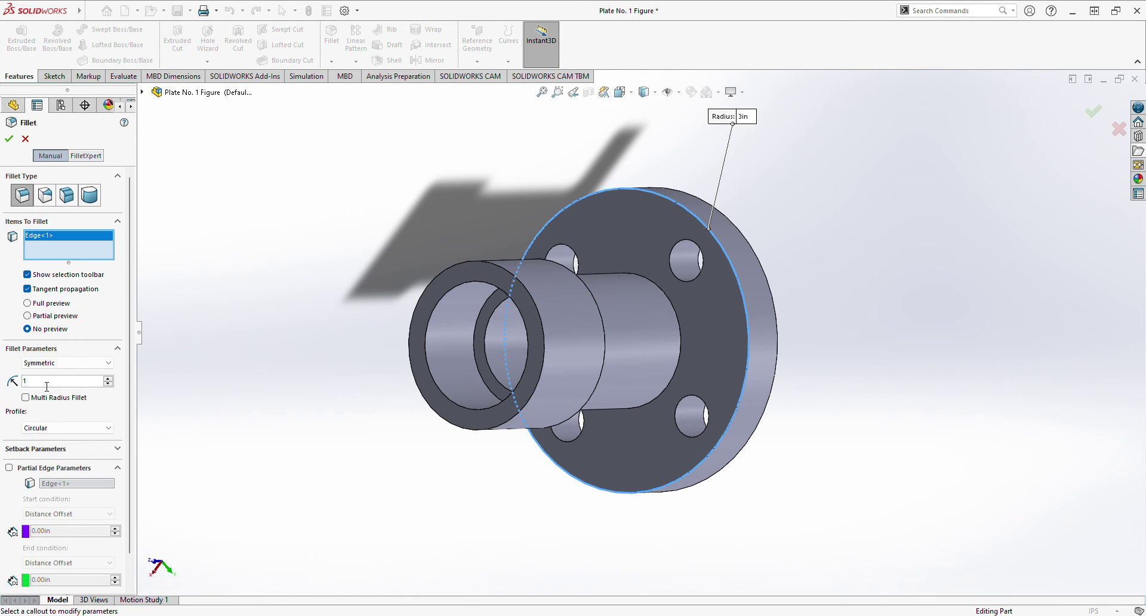
{"action": "key", "text": "Return"}
{"action": "left_click", "coordinate": [9, 140]}
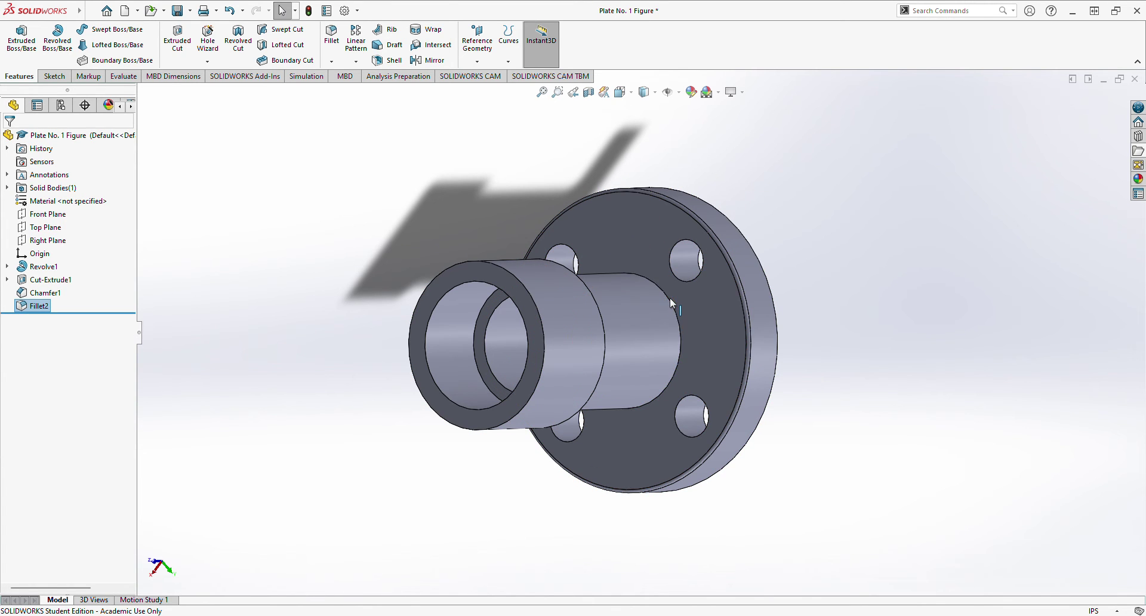
Step: Fillet the circular edge where the tube meets the flange face with a 1 in radius
{"action": "left_click", "coordinate": [585, 198]}
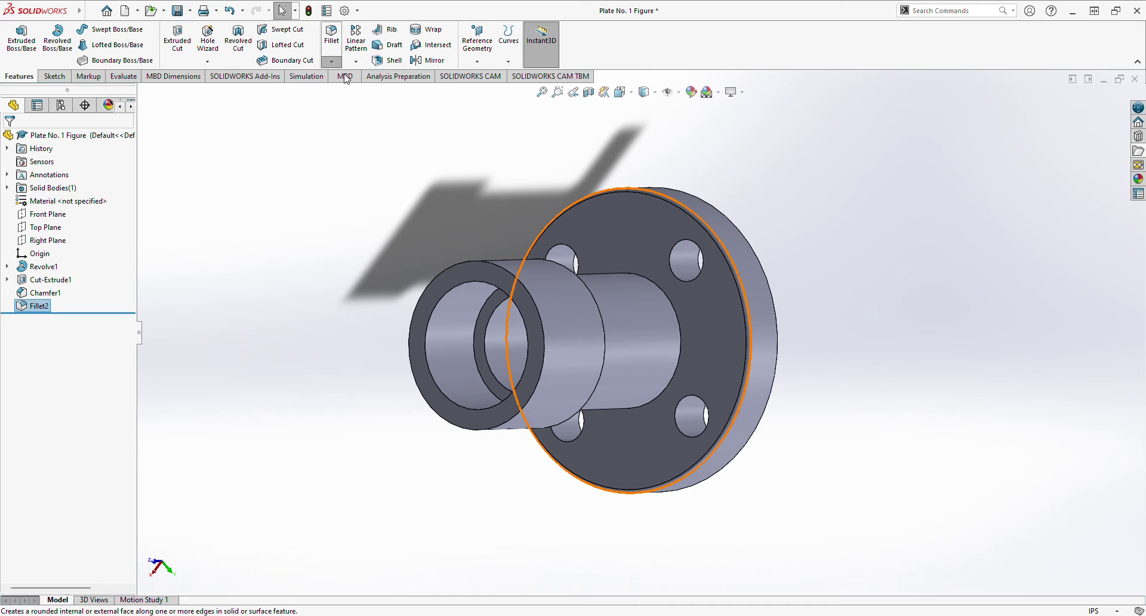
{"action": "left_click", "coordinate": [331, 36]}
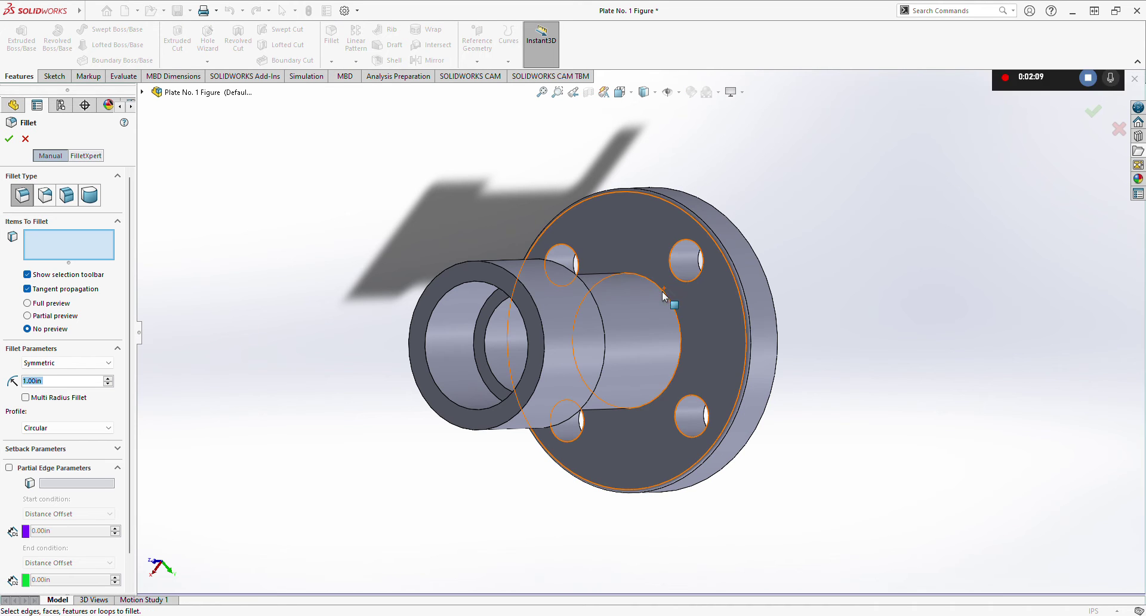
{"action": "left_click", "coordinate": [667, 298]}
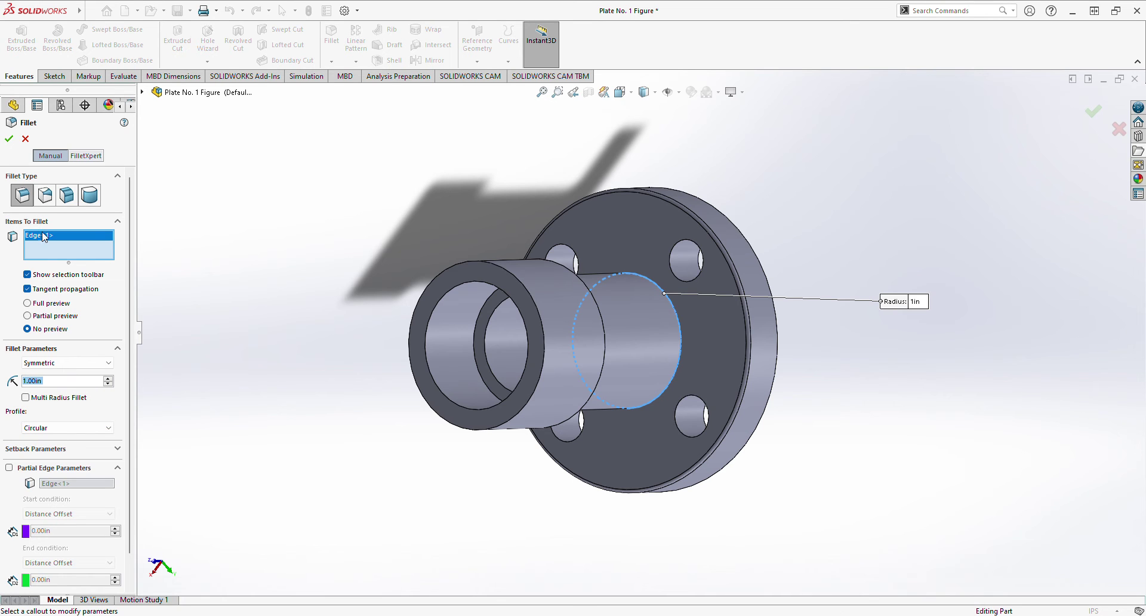
{"action": "left_click", "coordinate": [9, 139]}
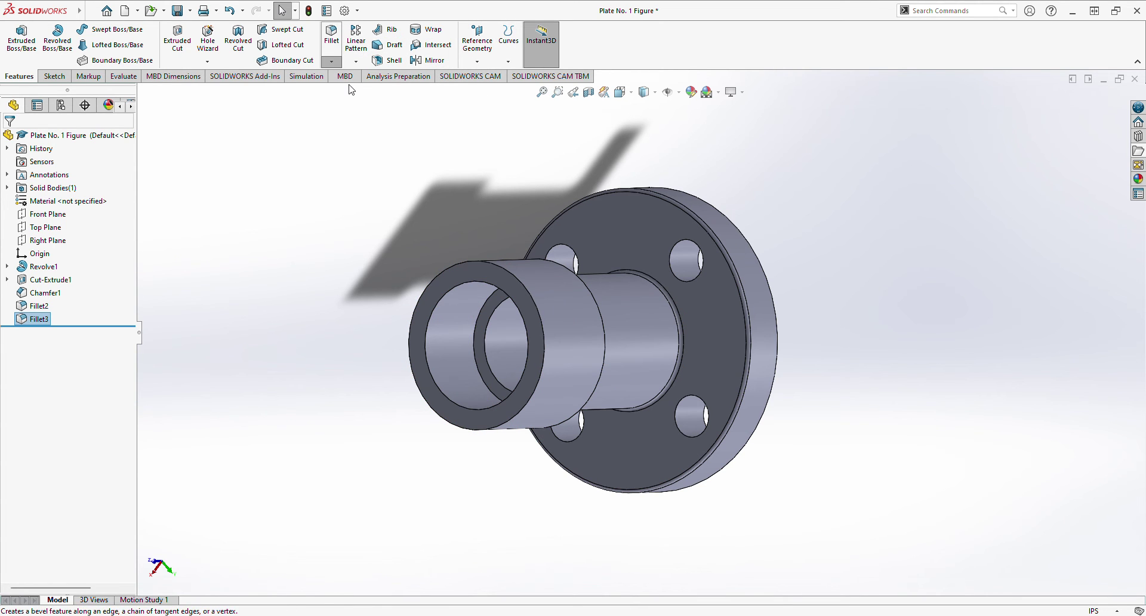
Step: Fillet the outer and inner edges of the tube's open end with a 1 in radius, as two separate features
{"action": "key", "text": "Return"}
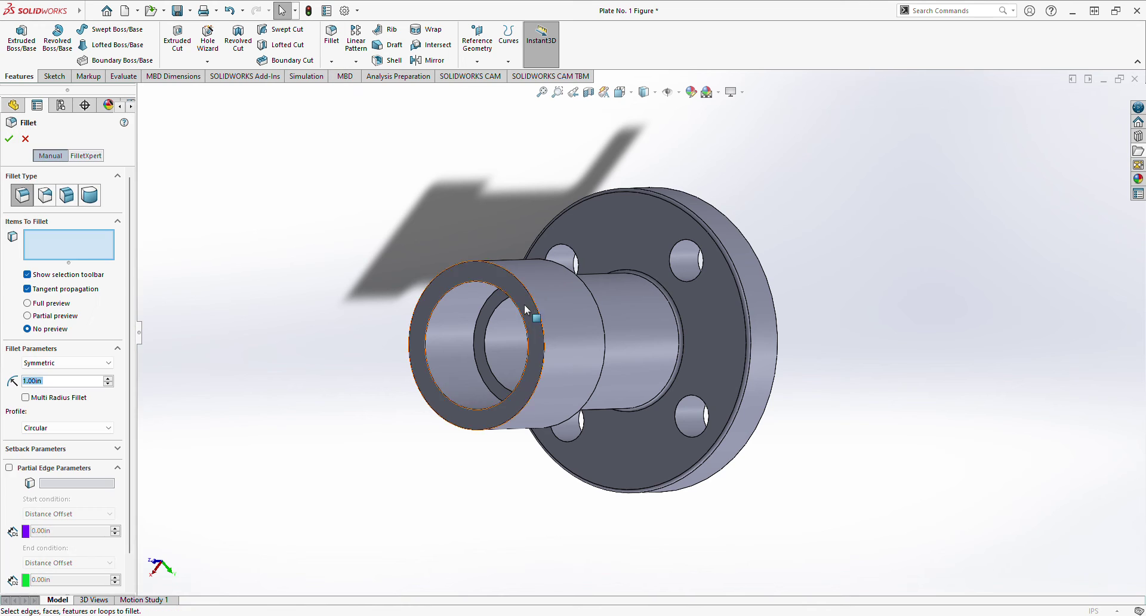
{"action": "left_click", "coordinate": [515, 280]}
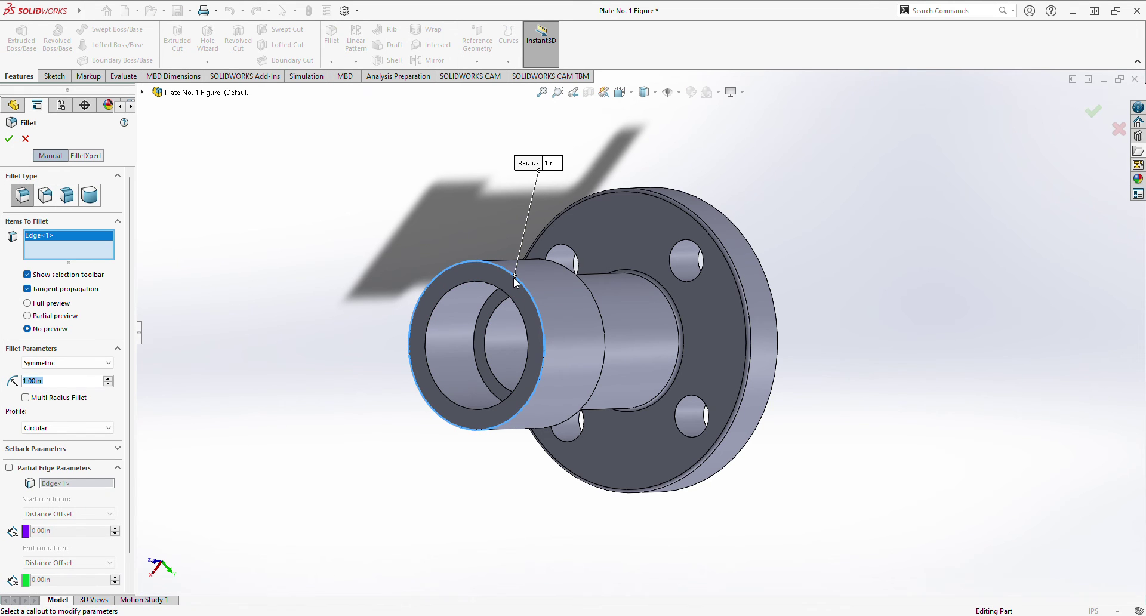
{"action": "left_click", "coordinate": [9, 138]}
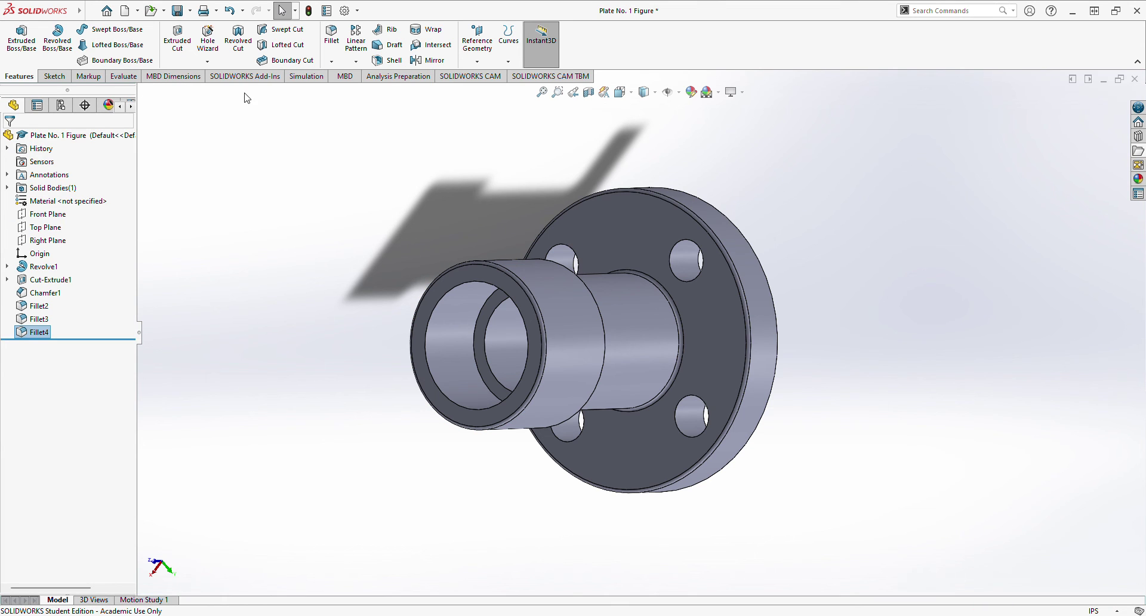
{"action": "left_click", "coordinate": [333, 59]}
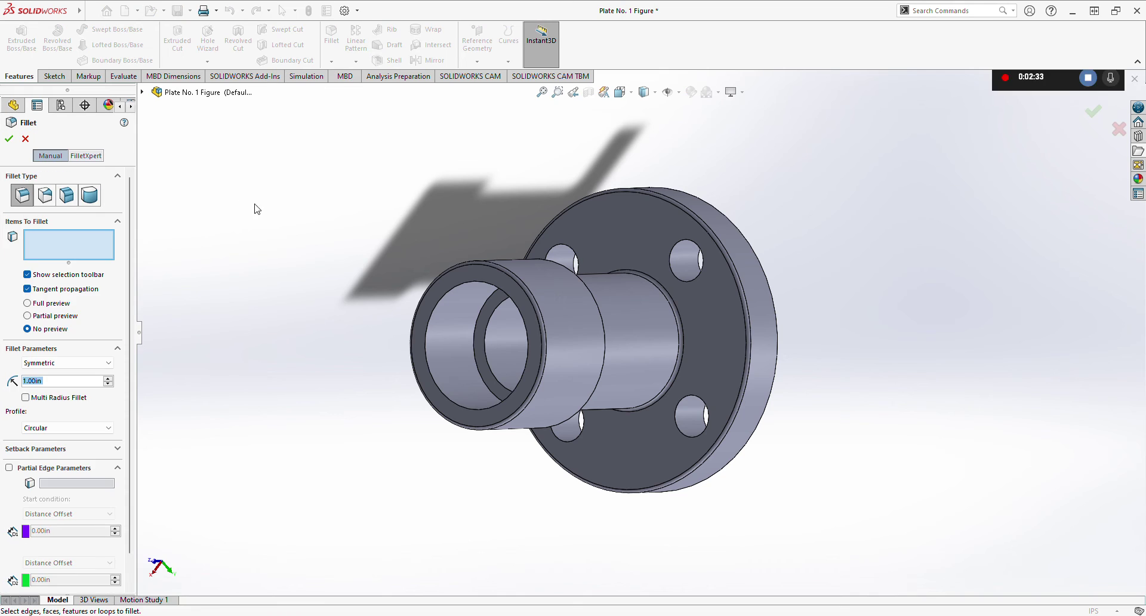
{"action": "left_click", "coordinate": [439, 300]}
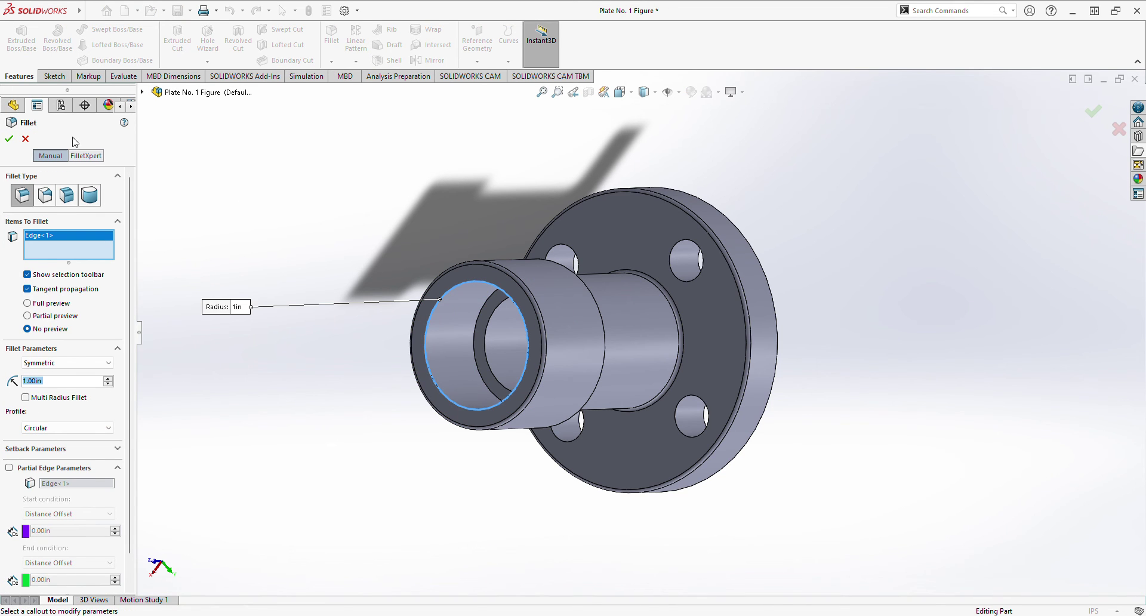
{"action": "left_click", "coordinate": [9, 138]}
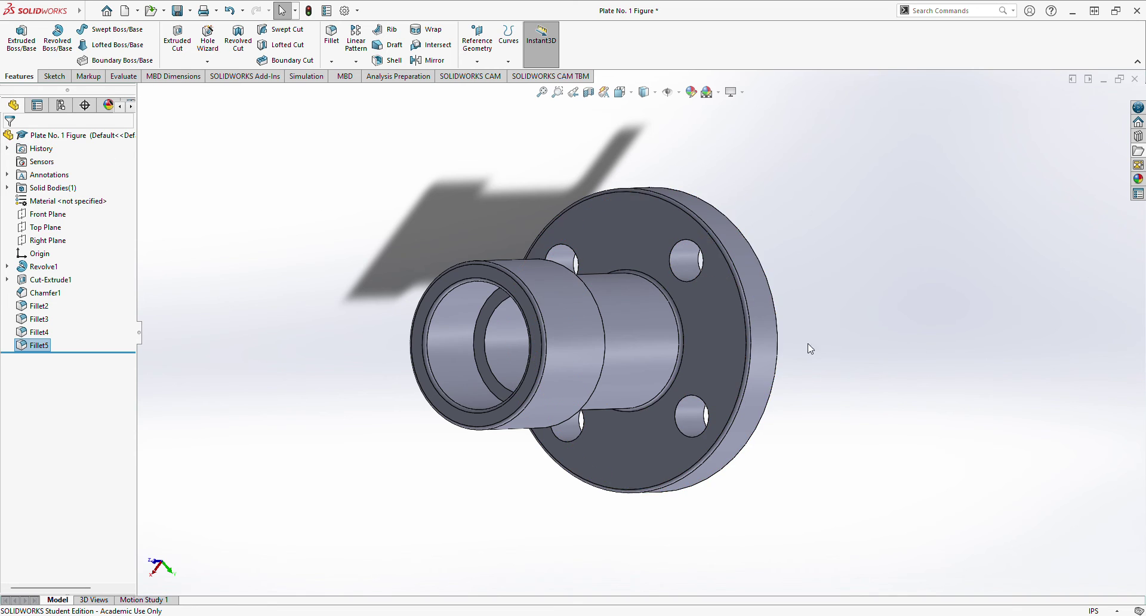
Step: Examine the filleted edges on the flange and the tube's open end from several angles
{"action": "scroll", "coordinate": [758, 332], "scroll_direction": "up", "scroll_amount": 3}
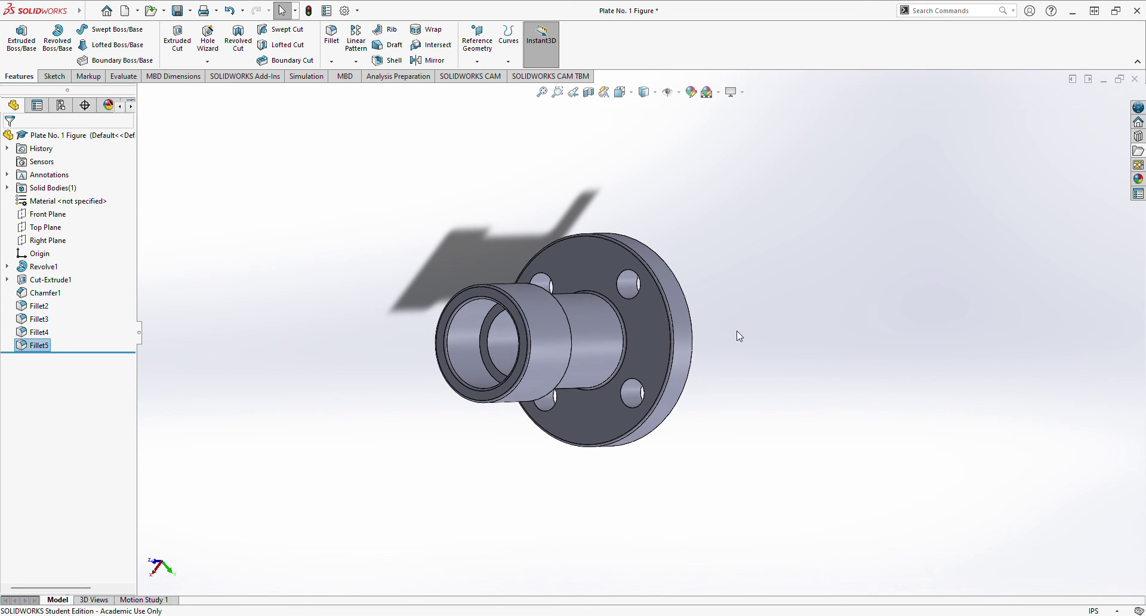
{"action": "middle_click_drag", "start_coordinate": [739, 336], "coordinate": [736, 376]}
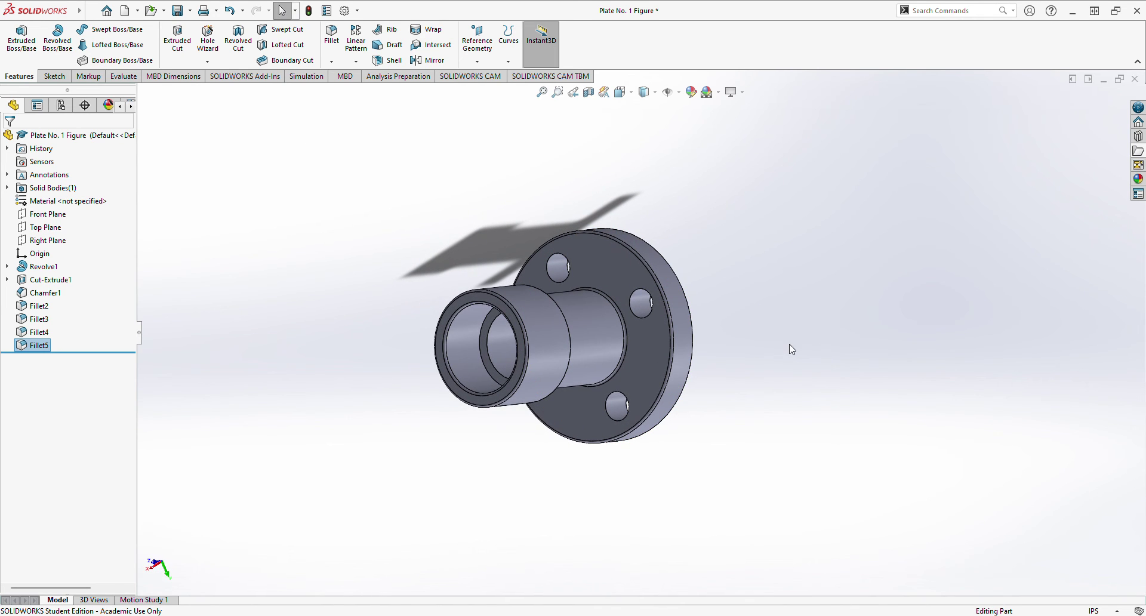
{"action": "scroll", "coordinate": [739, 362], "scroll_direction": "up", "scroll_amount": 3}
{"action": "scroll", "coordinate": [729, 363], "scroll_direction": "down", "scroll_amount": 5}
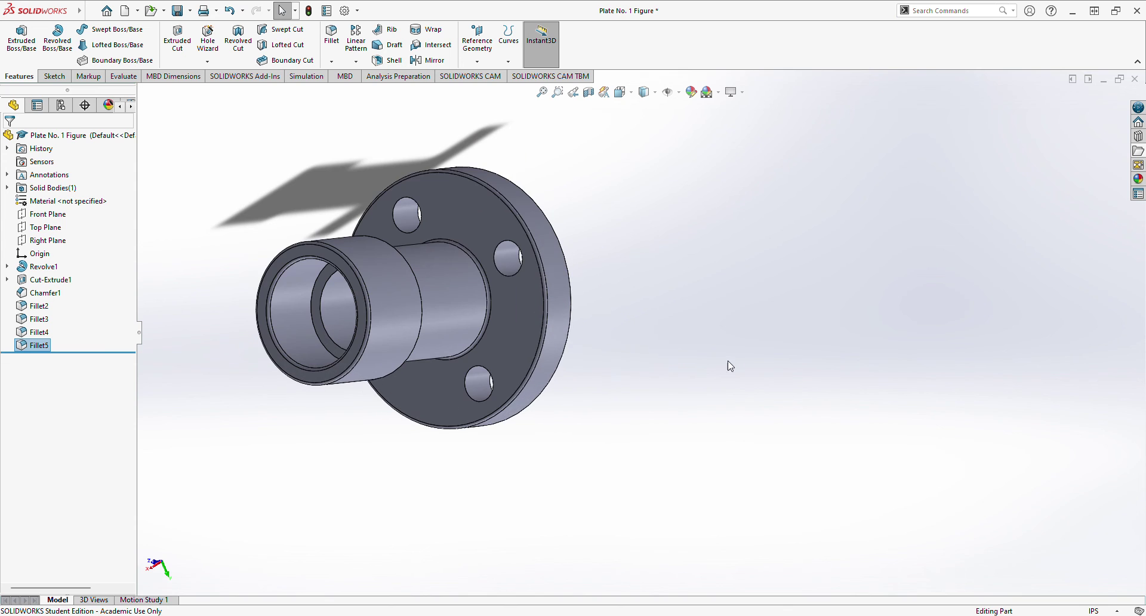
{"action": "mouse_move", "coordinate": [291, 192]}
{"action": "middle_mouse_down"}
{"action": "mouse_move", "coordinate": [322, 203]}
{"action": "mouse_move", "coordinate": [296, 194]}
{"action": "middle_mouse_up"}
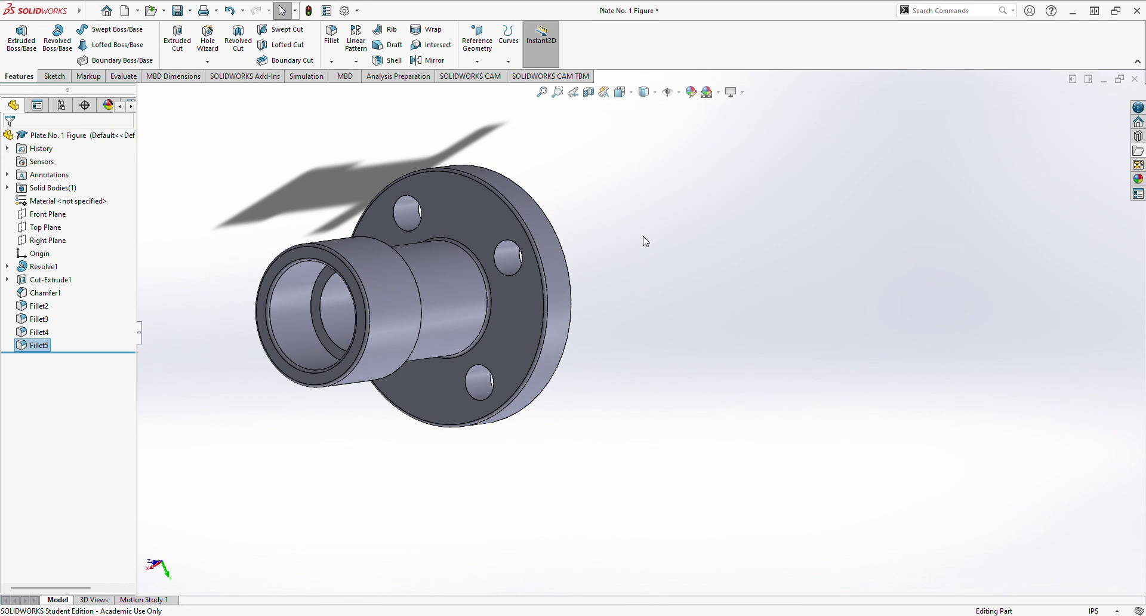
{"action": "middle_click_drag", "start_coordinate": [644, 243], "coordinate": [664, 311]}
{"action": "scroll", "coordinate": [419, 228], "scroll_direction": "down", "scroll_amount": 2}
{"action": "scroll", "coordinate": [583, 277], "scroll_direction": "up", "scroll_amount": 3}
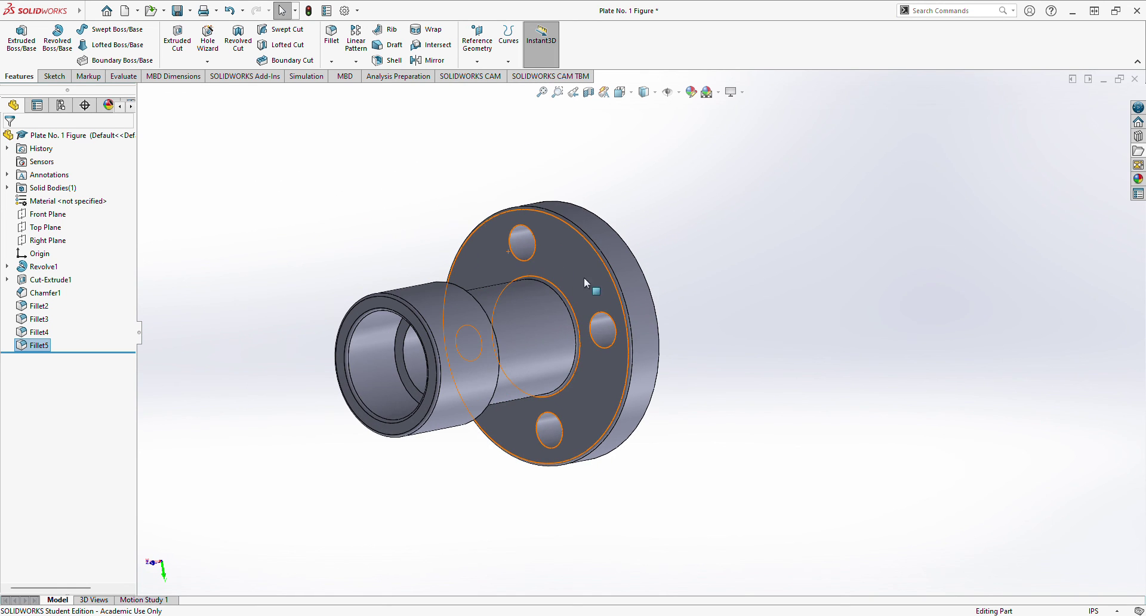